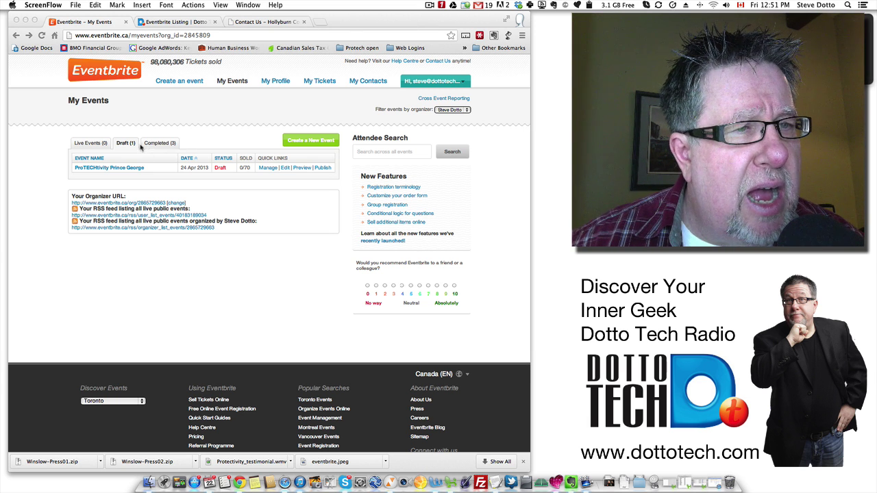
Create a new Eventbrite event titled "Steve's Sample event", correcting the capital S.
{"action": "left_click", "coordinate": [307, 143]}
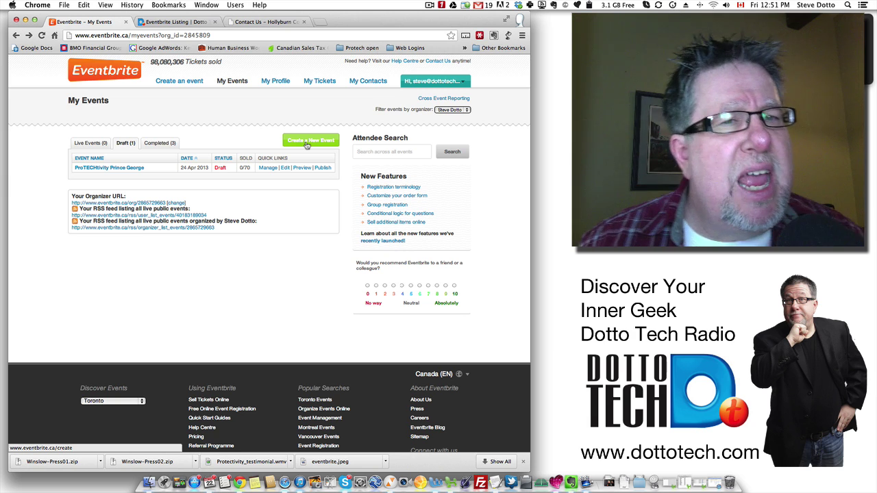
{"action": "left_click", "coordinate": [307, 143]}
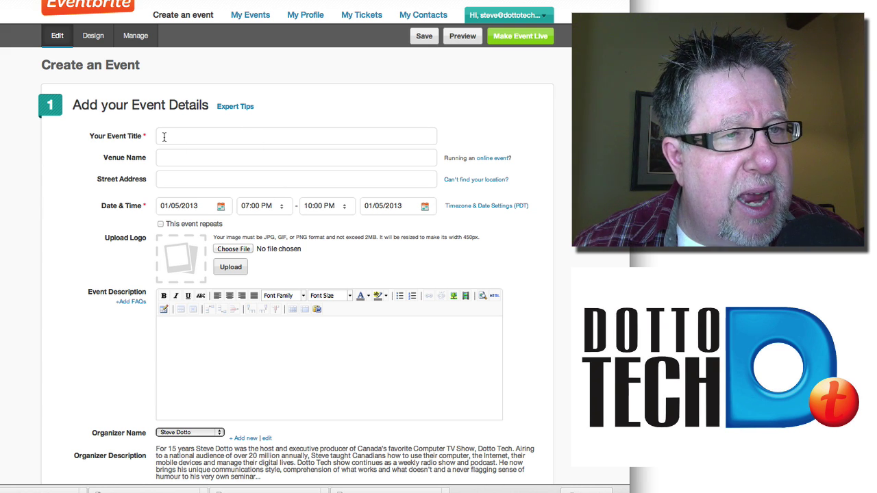
{"action": "left_click", "coordinate": [163, 136]}
{"action": "scroll", "coordinate": [164, 138], "scroll_direction": "up", "scroll_amount": 1}
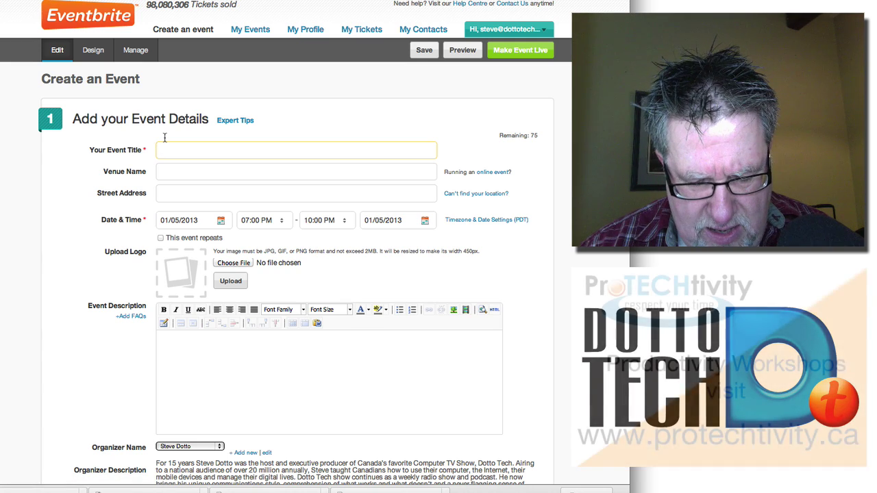
{"action": "type", "text": "Steve"}
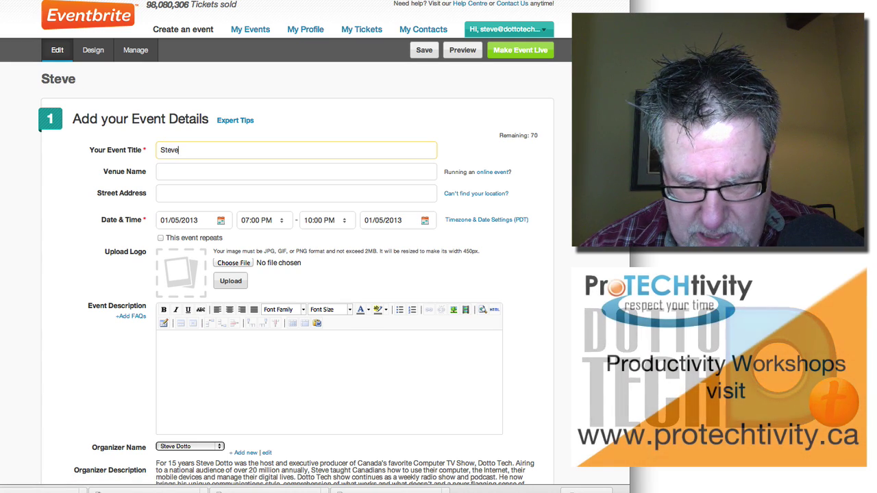
{"action": "type", "text": "'s sampl"}
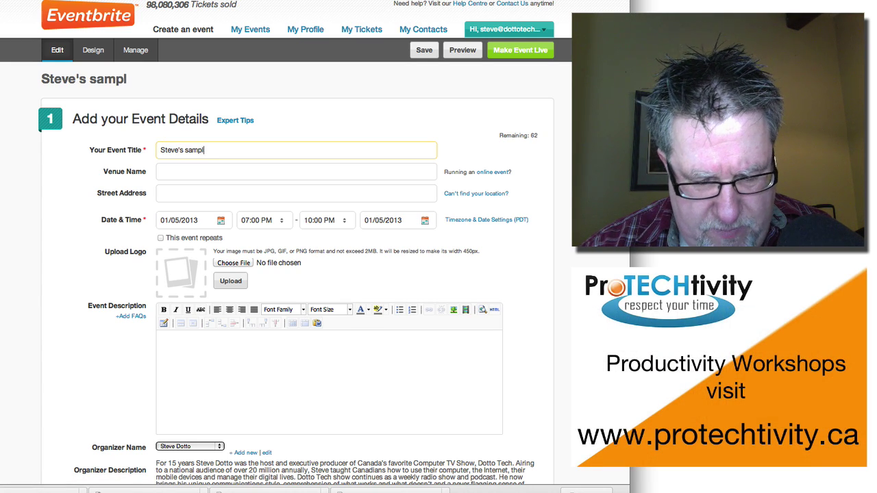
{"action": "type", "text": "e event"}
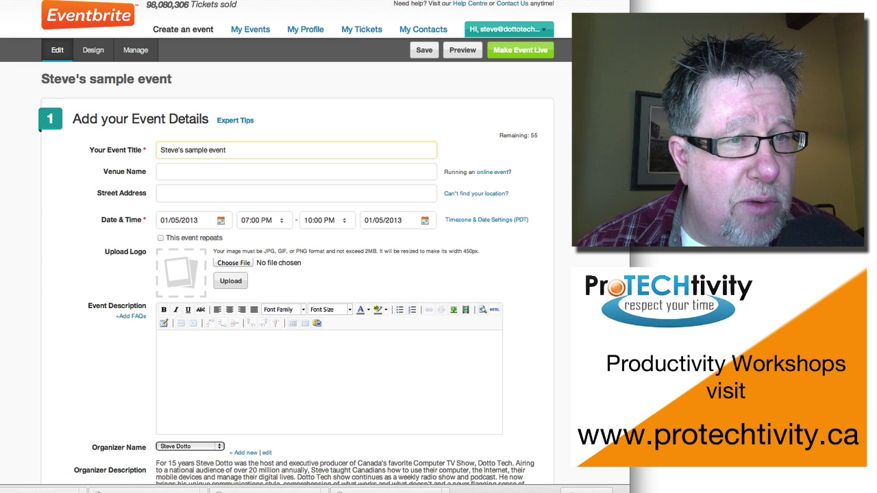
{"action": "left_click", "coordinate": [189, 152]}
{"action": "key", "text": "BackSpace"}
{"action": "type", "text": "S"}
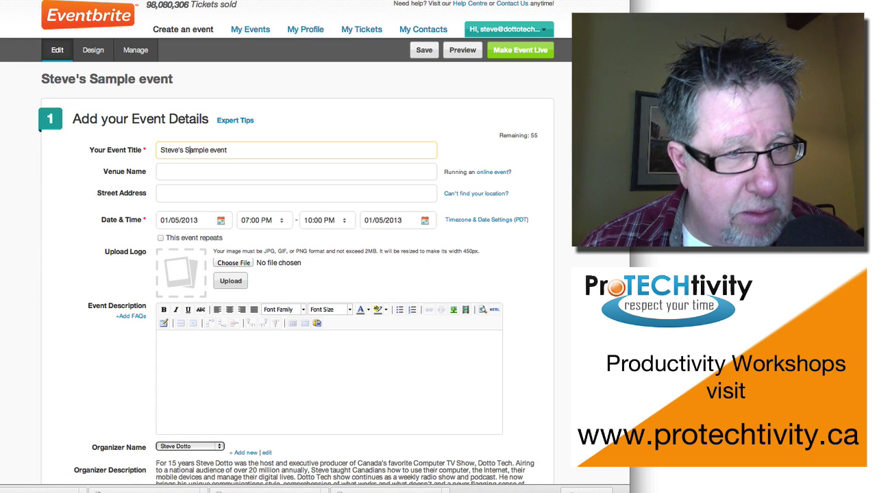
{"action": "left_click", "coordinate": [207, 175]}
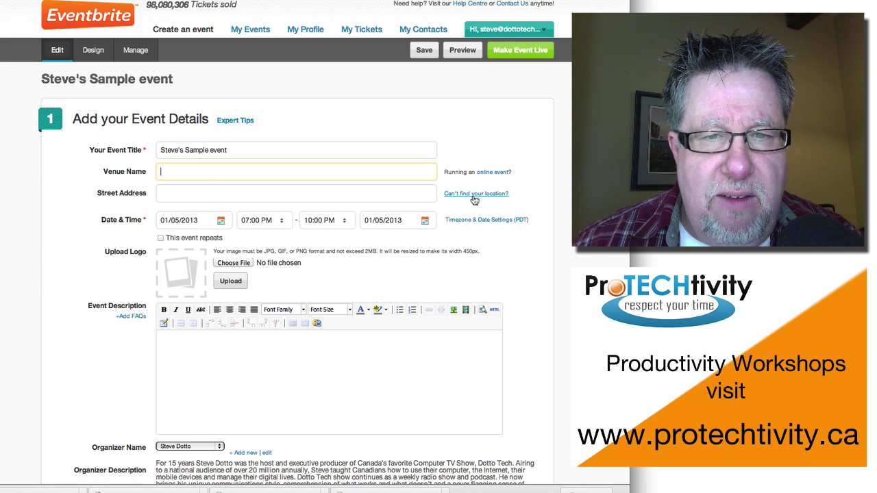
Paste the venue's street address and accept the Google suggestion so the location map appears.
{"action": "left_click", "coordinate": [493, 173]}
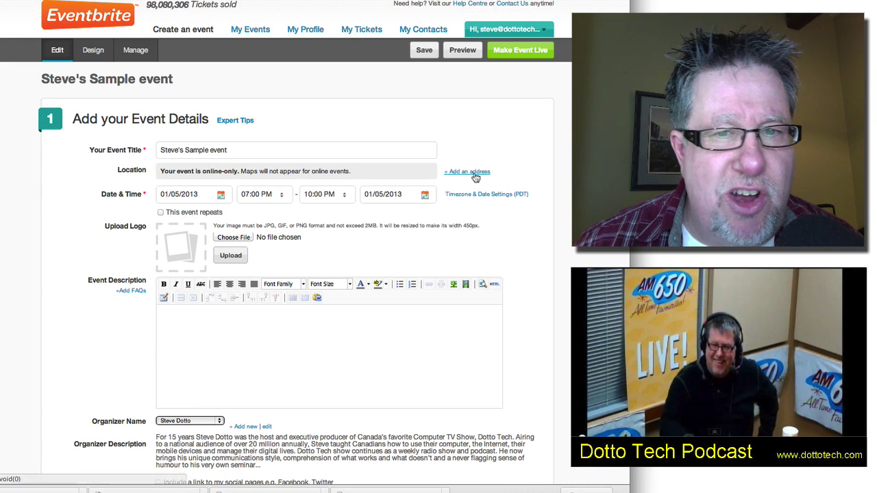
{"action": "left_click", "coordinate": [476, 173]}
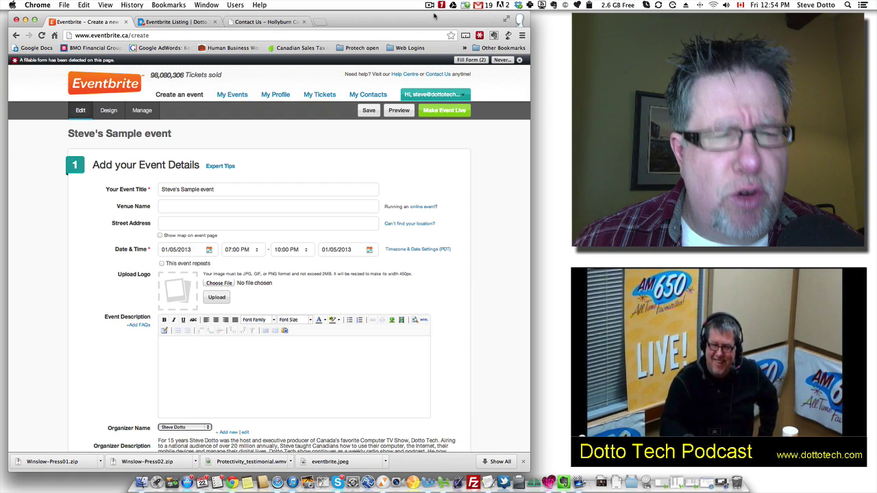
{"action": "left_click", "coordinate": [227, 224]}
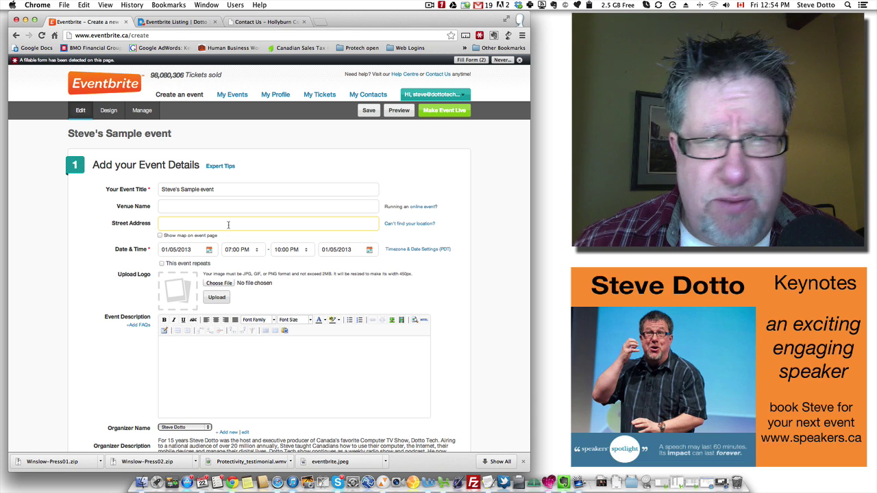
{"action": "type", "text": "950 Cross Creek Road, West Vancouver, BC V7S2S5"}
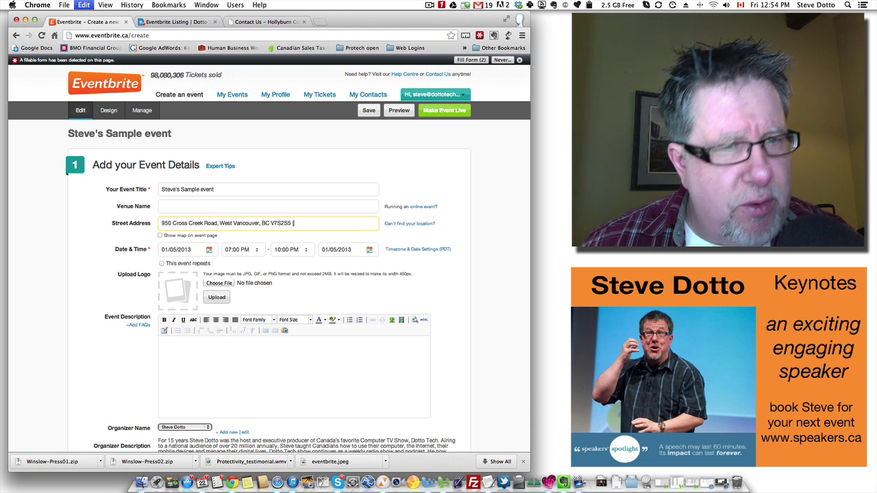
{"action": "key", "text": "Return"}
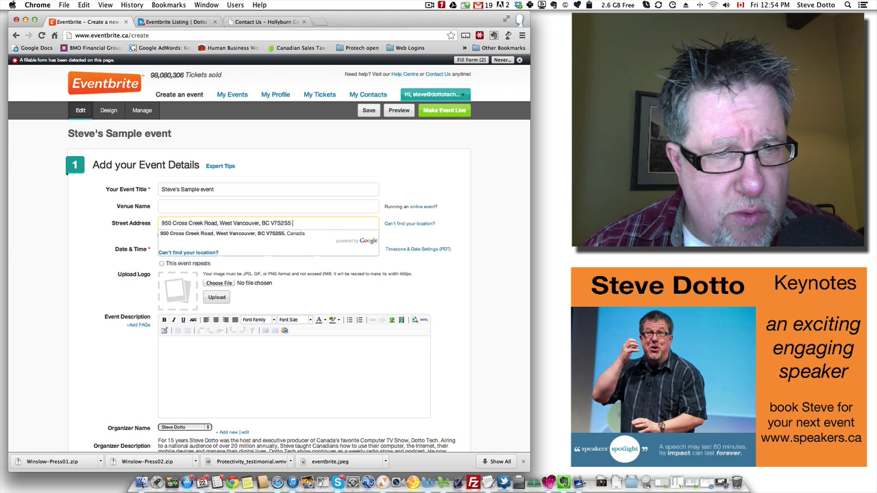
{"action": "left_click", "coordinate": [443, 239]}
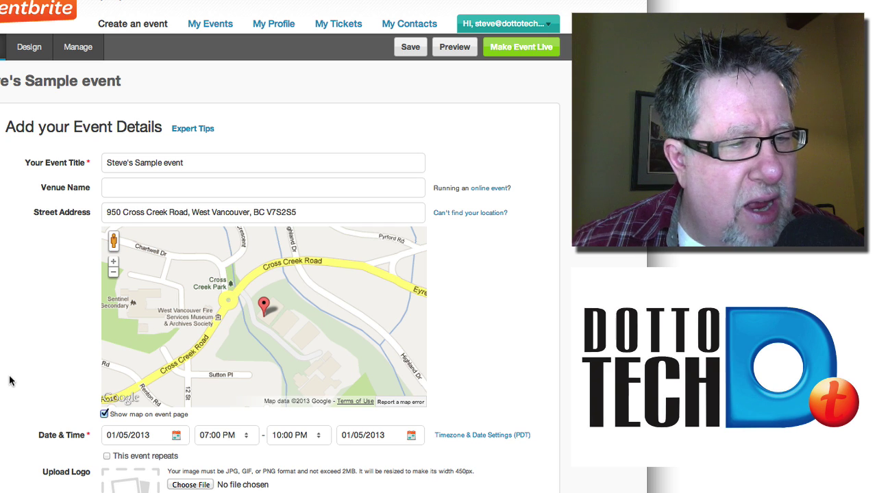
{"action": "scroll", "coordinate": [10, 381], "scroll_direction": "down", "scroll_amount": 7}
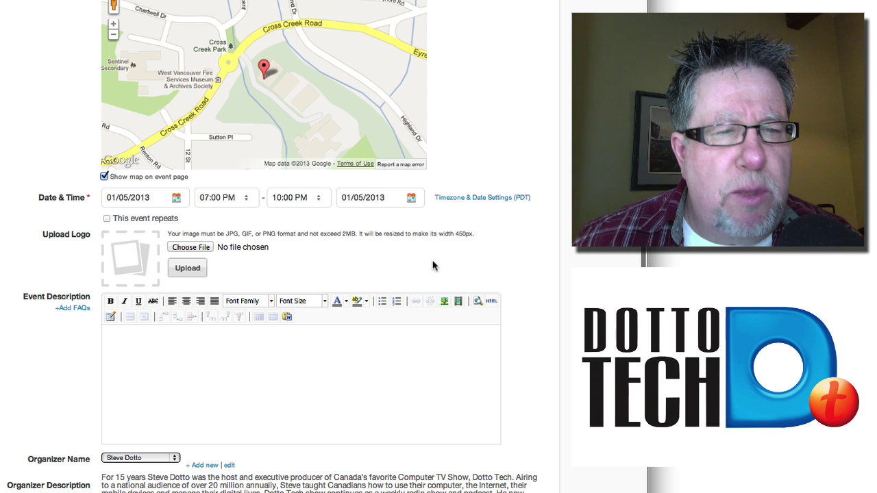
{"action": "scroll", "coordinate": [433, 265], "scroll_direction": "up", "scroll_amount": 3}
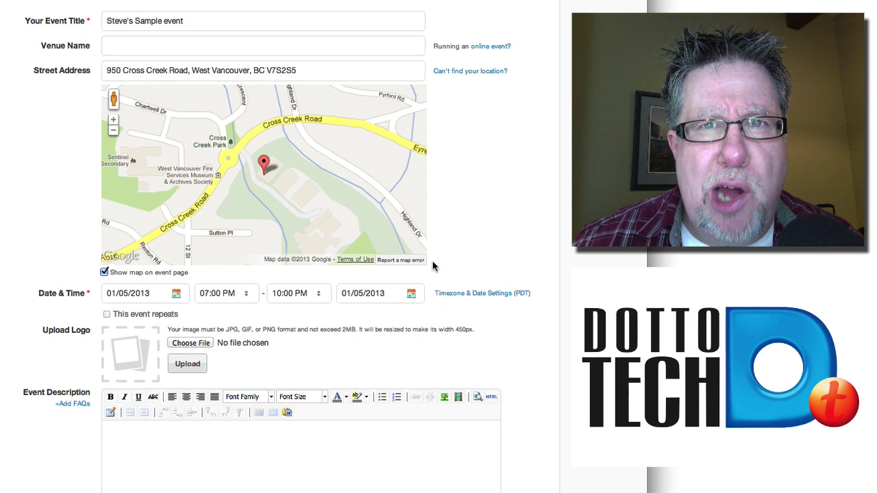
{"action": "scroll", "coordinate": [433, 265], "scroll_direction": "up", "scroll_amount": 4}
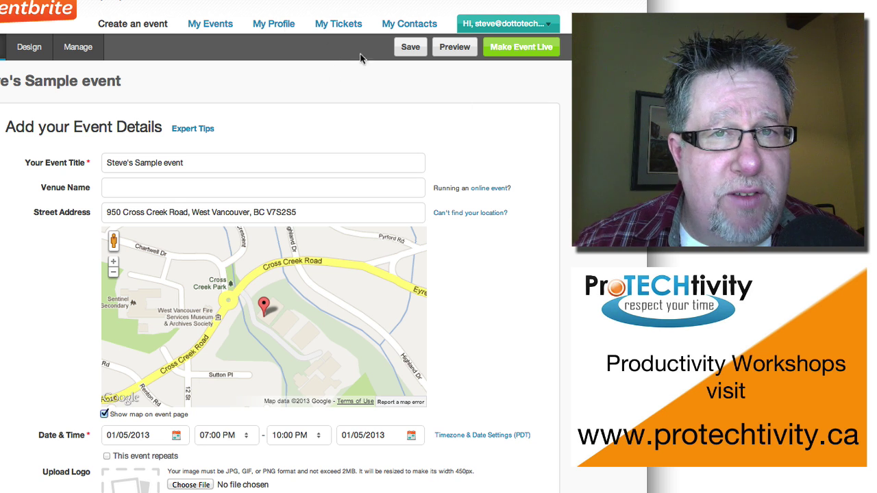
{"action": "scroll", "coordinate": [401, 250], "scroll_direction": "down", "scroll_amount": 1}
{"action": "scroll", "coordinate": [402, 249], "scroll_direction": "down", "scroll_amount": 3}
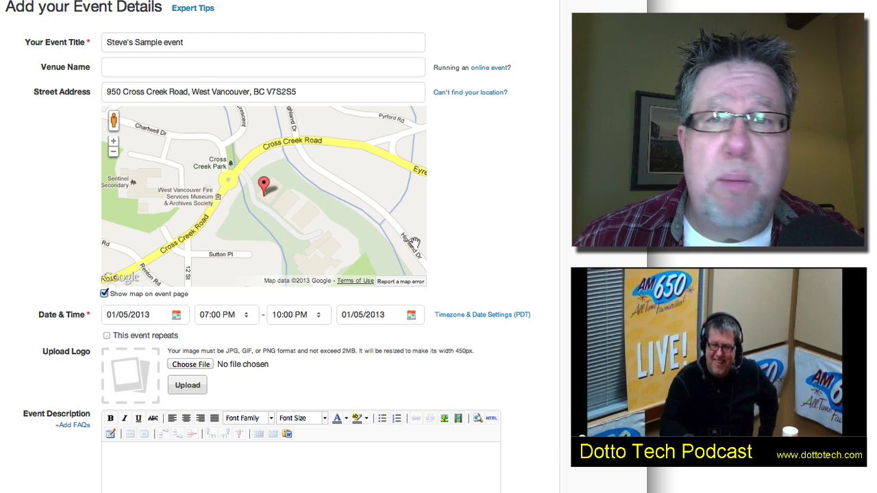
{"action": "scroll", "coordinate": [473, 269], "scroll_direction": "down", "scroll_amount": 1}
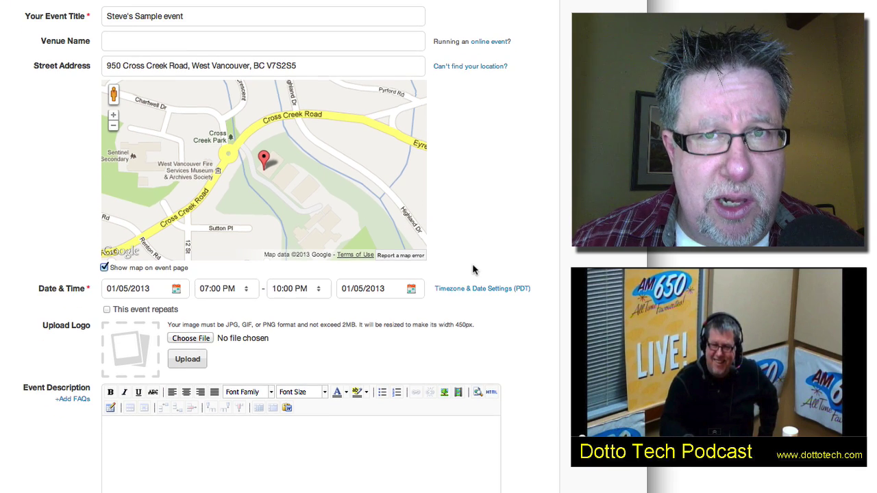
{"action": "scroll", "coordinate": [472, 269], "scroll_direction": "down", "scroll_amount": 1}
{"action": "scroll", "coordinate": [473, 269], "scroll_direction": "down", "scroll_amount": 2}
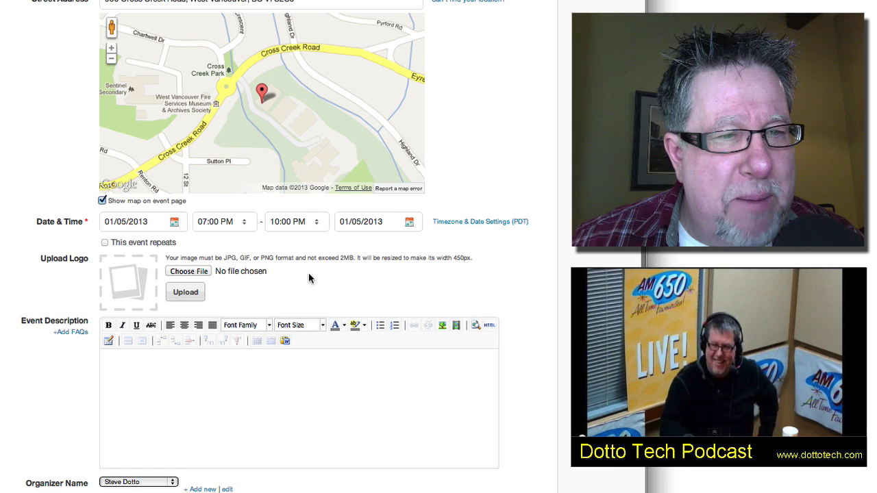
Pick 29 May 2013 as the start date so both dates read 29/05/2013.
{"action": "left_click", "coordinate": [139, 220]}
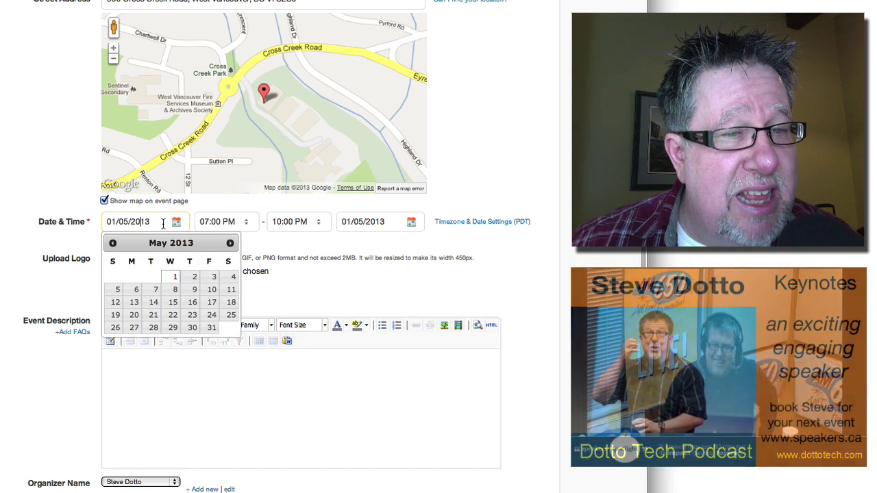
{"action": "left_click", "coordinate": [174, 329]}
{"action": "left_click", "coordinate": [321, 270]}
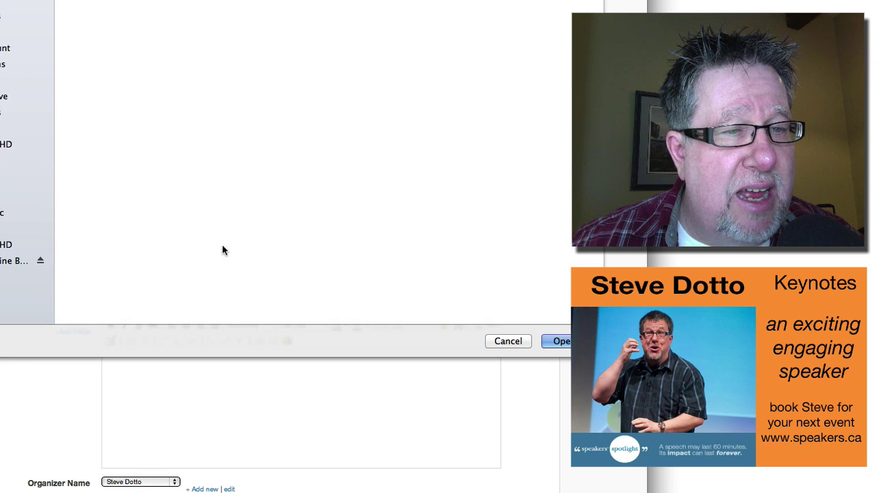
{"action": "left_click", "coordinate": [507, 341]}
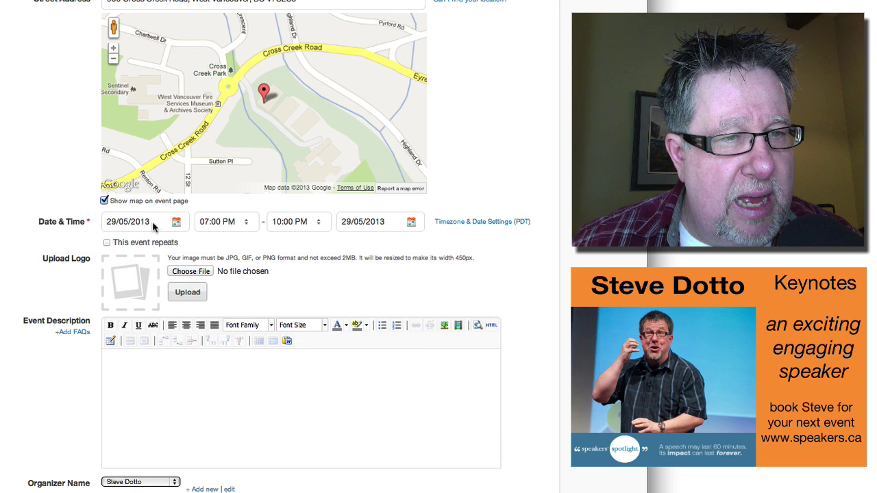
{"action": "left_click", "coordinate": [153, 226]}
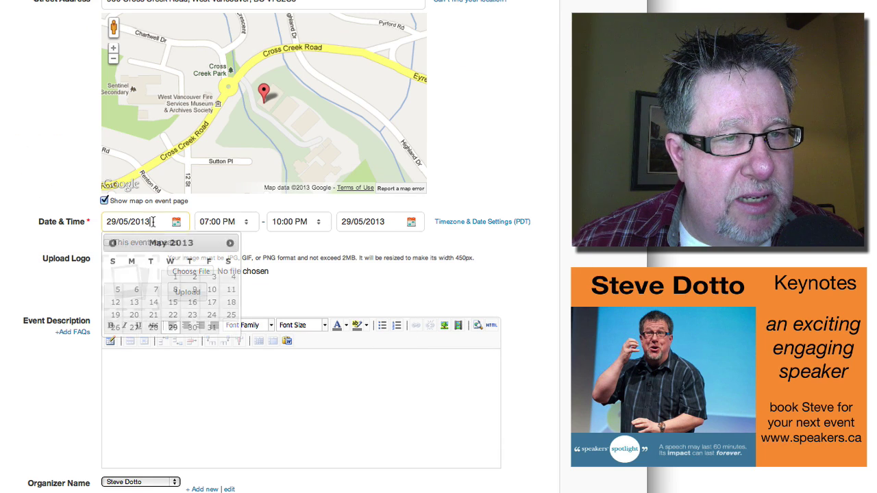
{"action": "left_click", "coordinate": [339, 304]}
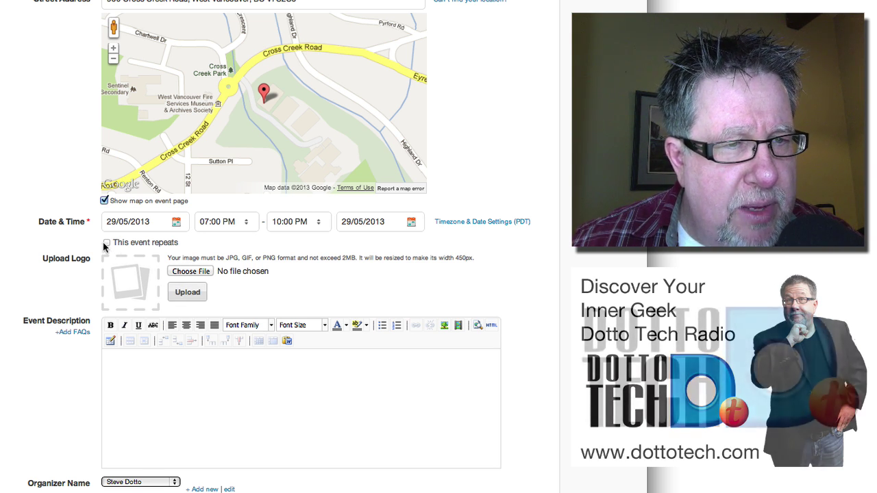
{"action": "left_click", "coordinate": [106, 244]}
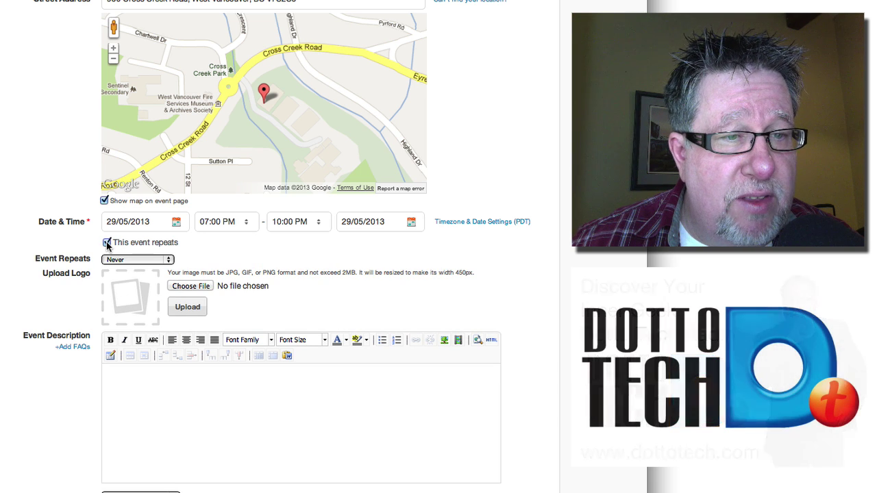
{"action": "left_click", "coordinate": [107, 244]}
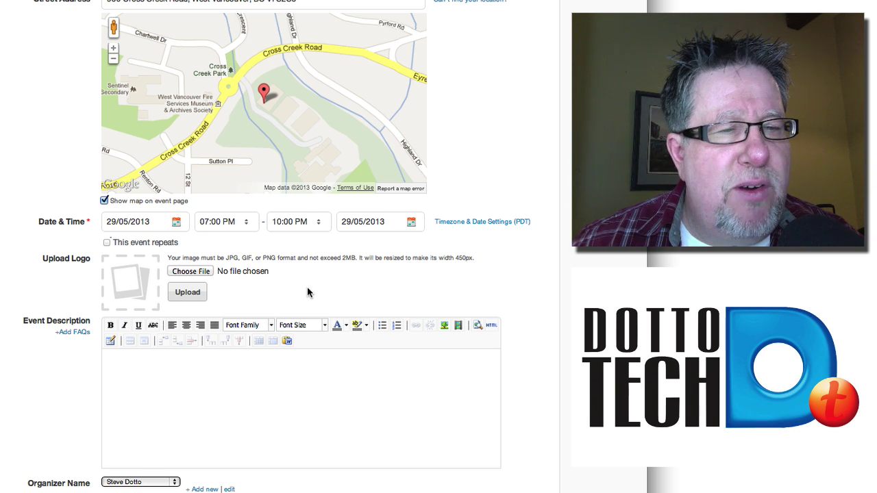
{"action": "left_click", "coordinate": [122, 244]}
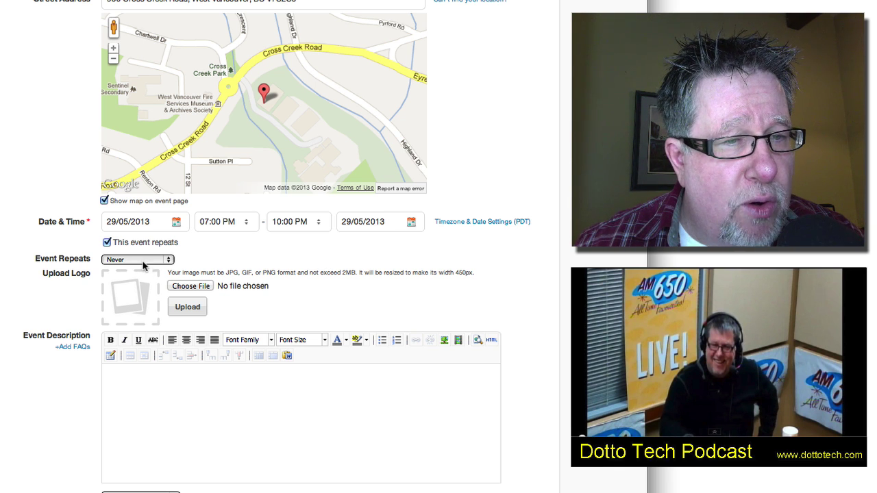
{"action": "left_click", "coordinate": [107, 242]}
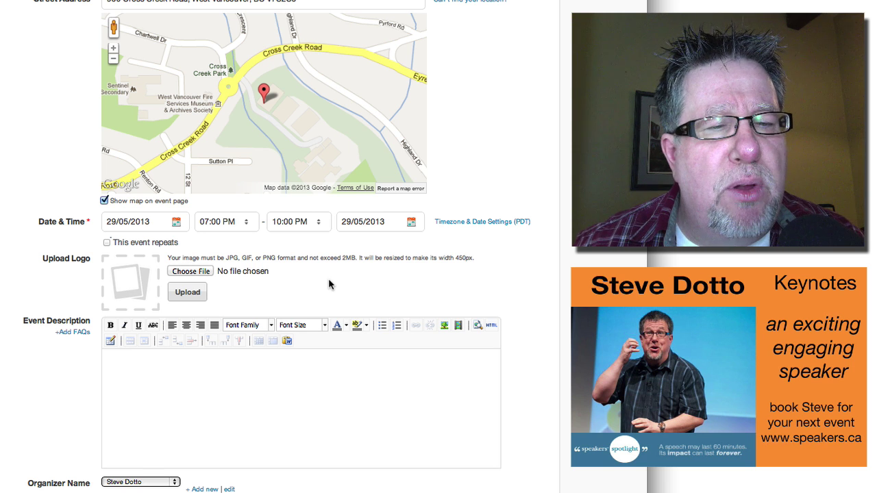
Choose DTLsmall.jpg in the file dialog and upload it as the event logo.
{"action": "left_click", "coordinate": [191, 270]}
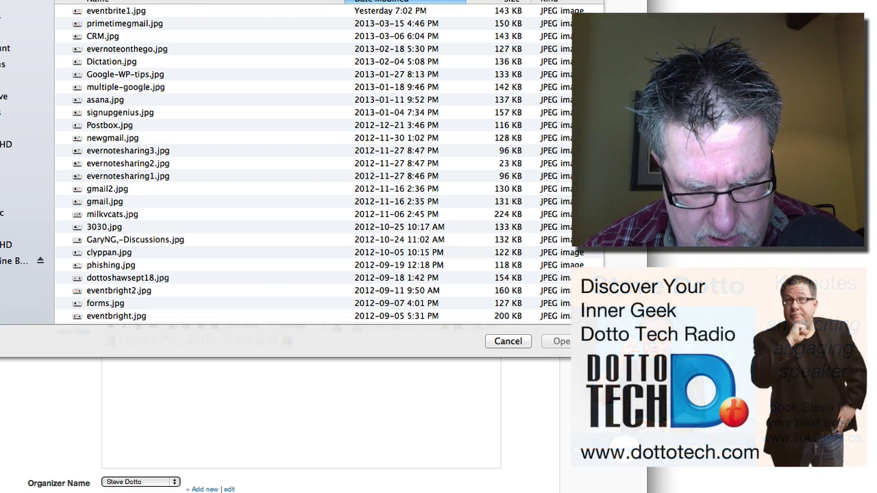
{"action": "type", "text": "dtl"}
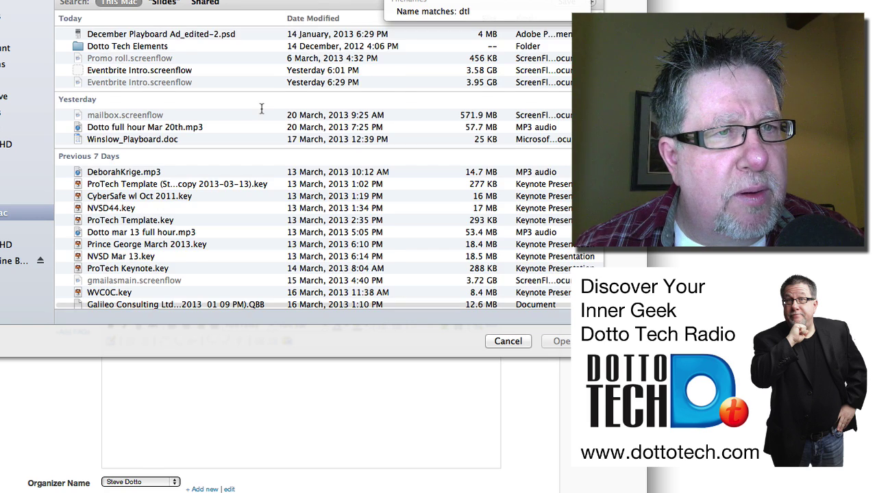
{"action": "left_click", "coordinate": [119, 36]}
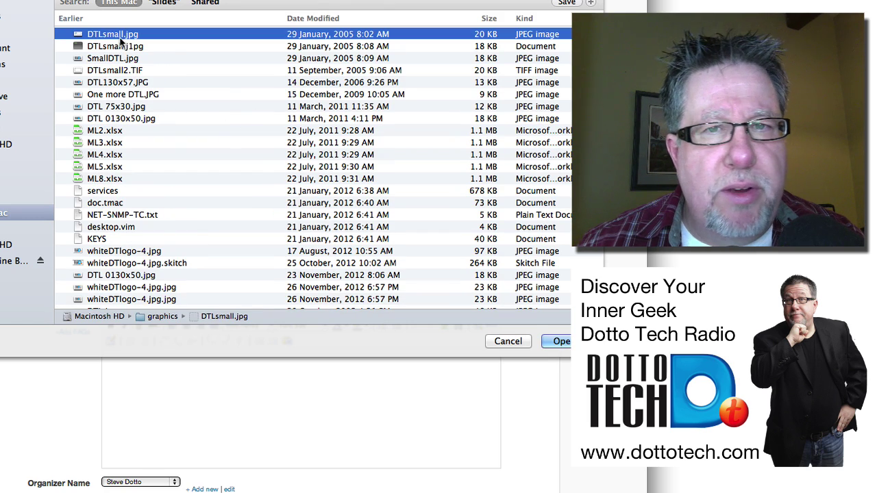
{"action": "left_click", "coordinate": [561, 342]}
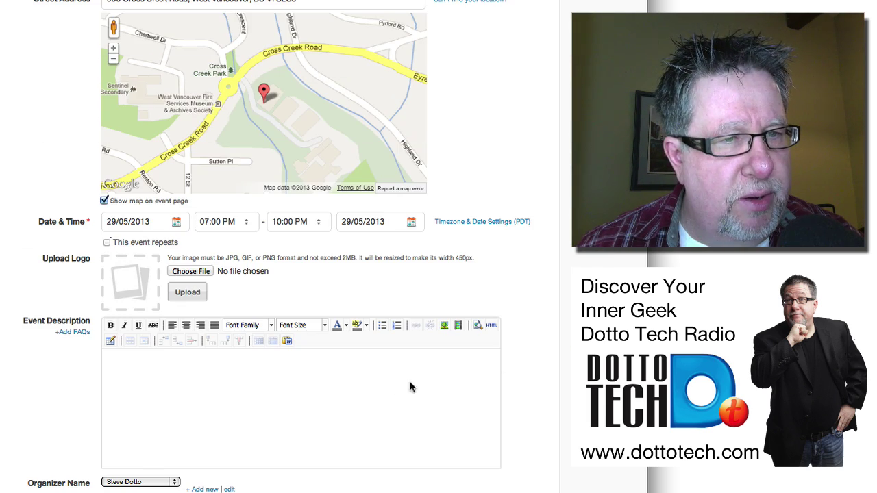
{"action": "left_click", "coordinate": [187, 292]}
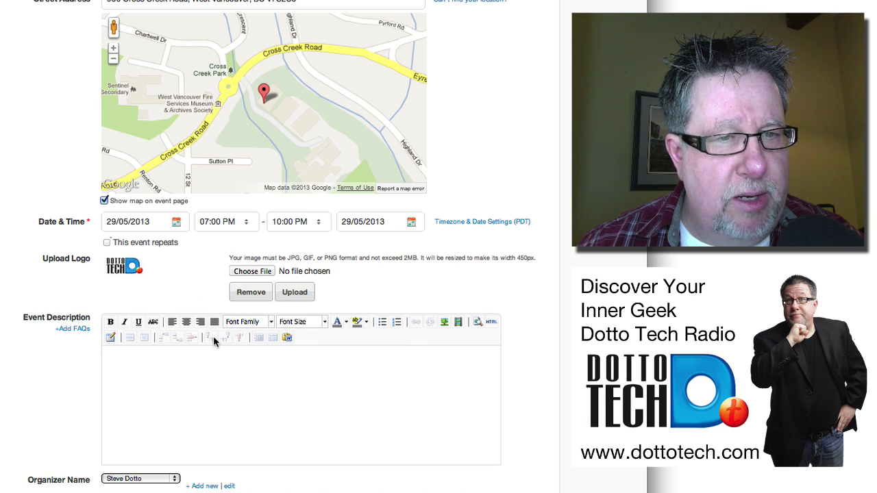
{"action": "scroll", "coordinate": [213, 335], "scroll_direction": "down", "scroll_amount": 3}
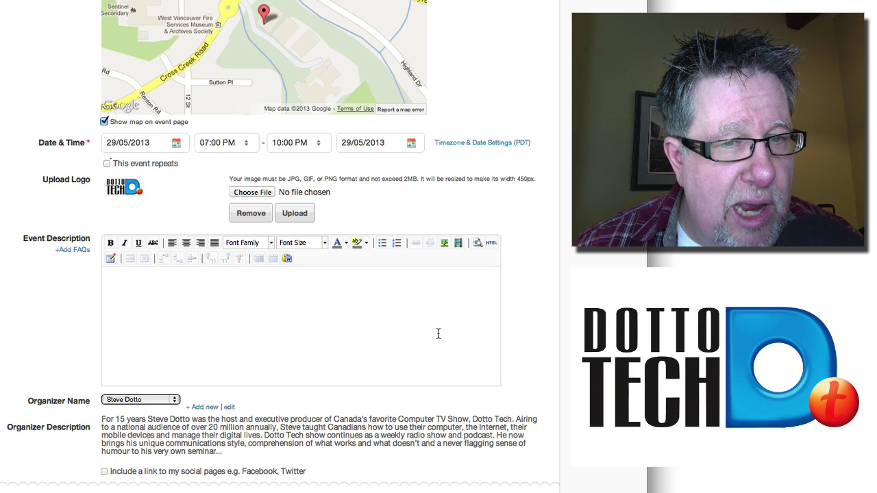
{"action": "left_click", "coordinate": [181, 296]}
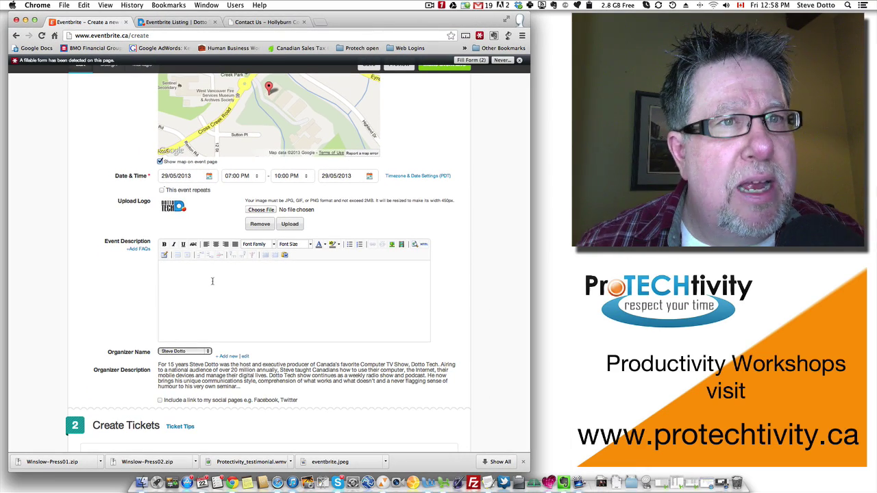
On Drupal's Eventbrite Listing page, show the body as Source and select all its HTML.
{"action": "left_click", "coordinate": [195, 22]}
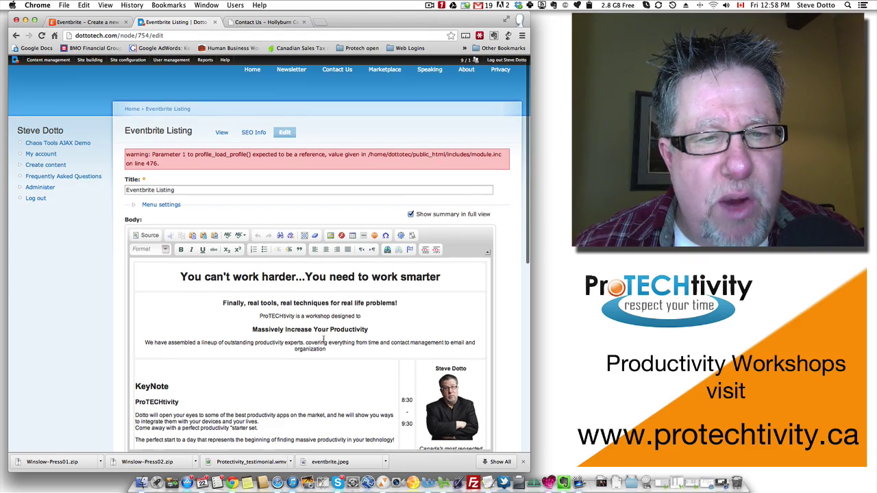
{"action": "scroll", "coordinate": [324, 343], "scroll_direction": "down", "scroll_amount": 15}
{"action": "scroll", "coordinate": [322, 339], "scroll_direction": "down", "scroll_amount": 15}
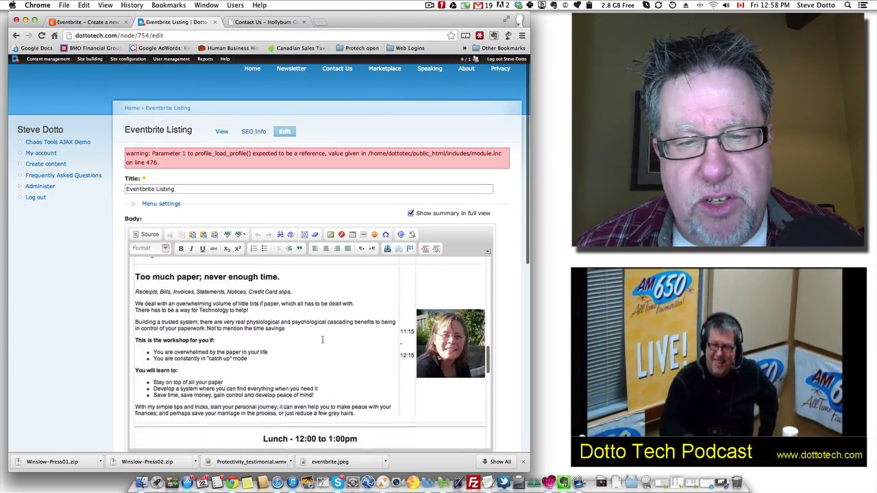
{"action": "scroll", "coordinate": [322, 340], "scroll_direction": "down", "scroll_amount": 3}
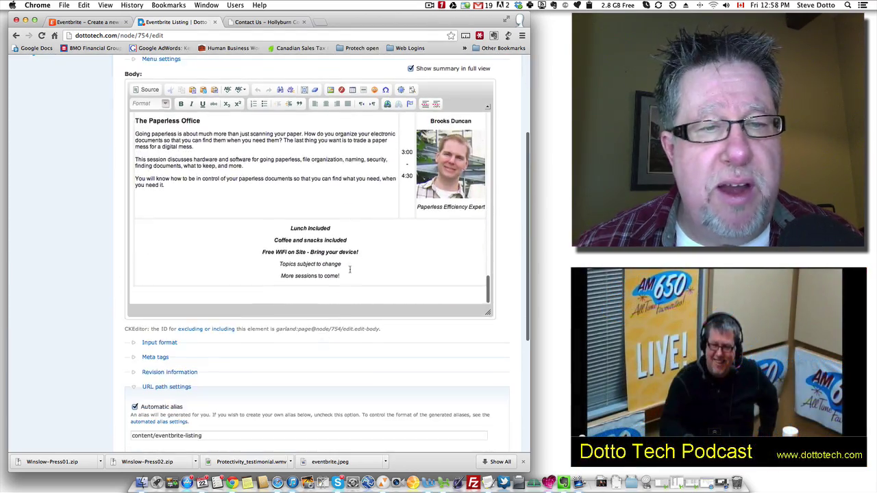
{"action": "scroll", "coordinate": [349, 269], "scroll_direction": "up", "scroll_amount": 15}
{"action": "scroll", "coordinate": [350, 270], "scroll_direction": "up", "scroll_amount": 15}
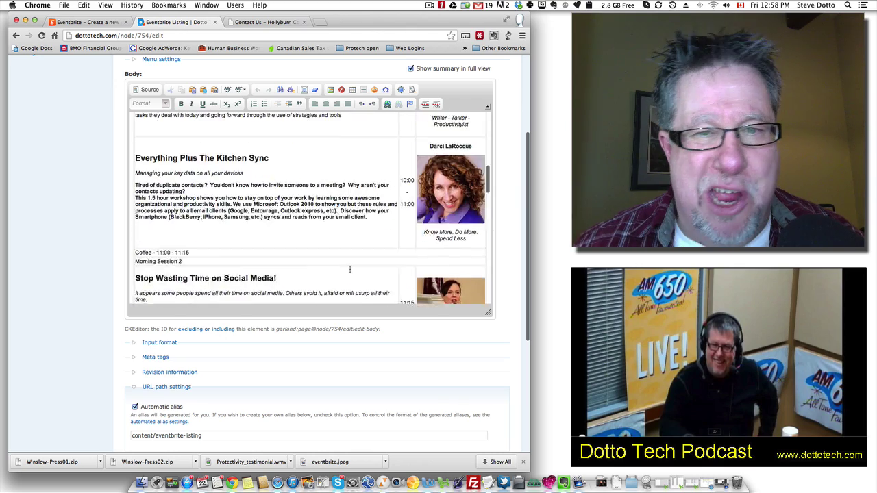
{"action": "scroll", "coordinate": [349, 269], "scroll_direction": "up", "scroll_amount": 3}
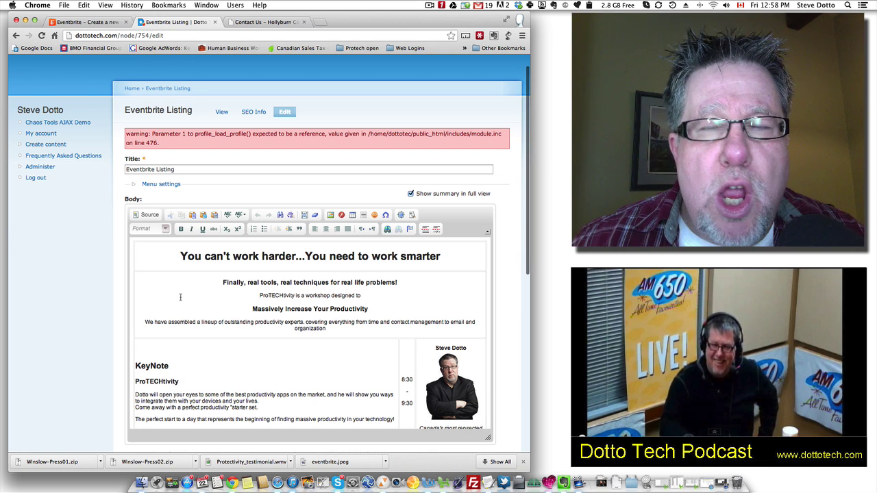
{"action": "left_click", "coordinate": [155, 217]}
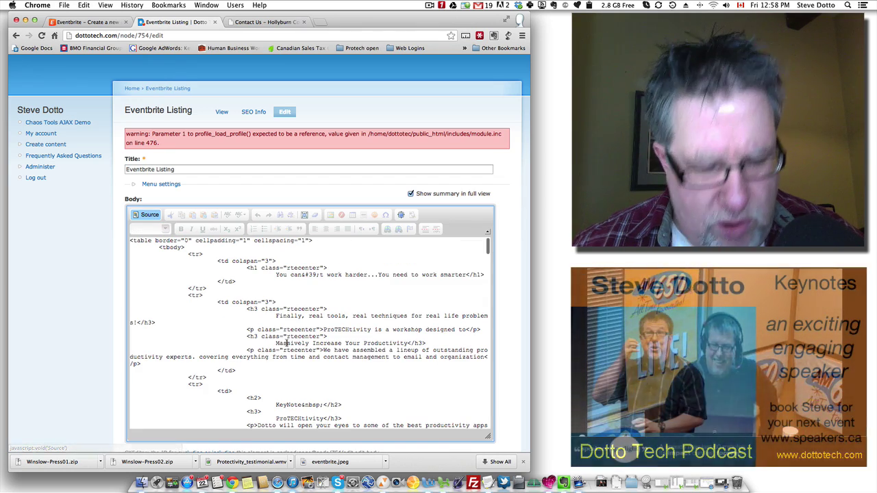
{"action": "key", "text": "super+a"}
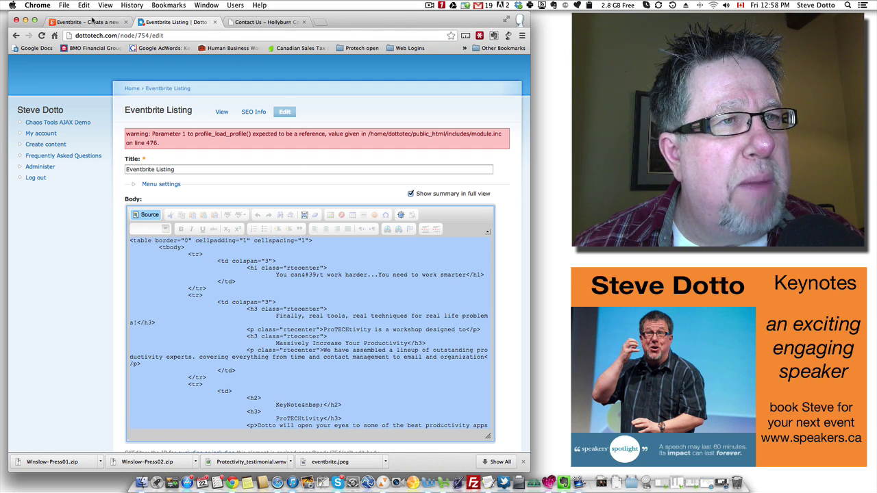
Paste the copied ProTECHtivity workshop HTML into the Eventbrite description and apply it.
{"action": "left_click", "coordinate": [92, 22]}
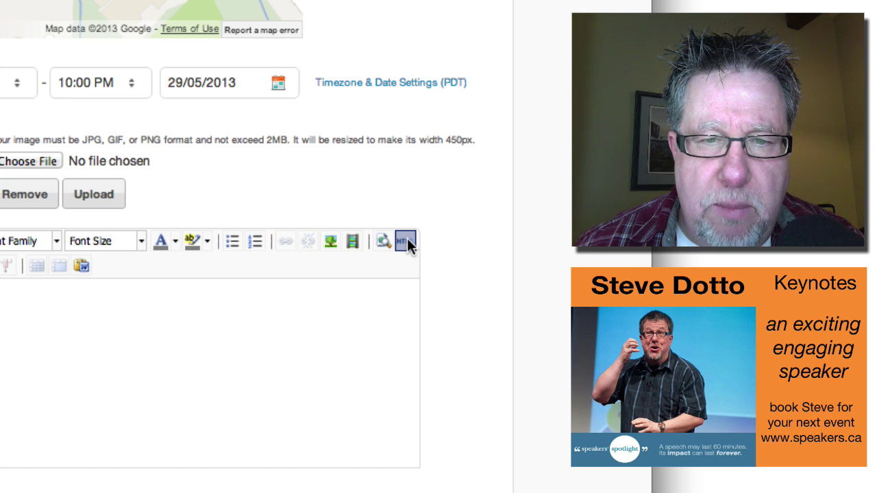
{"action": "left_click", "coordinate": [411, 243]}
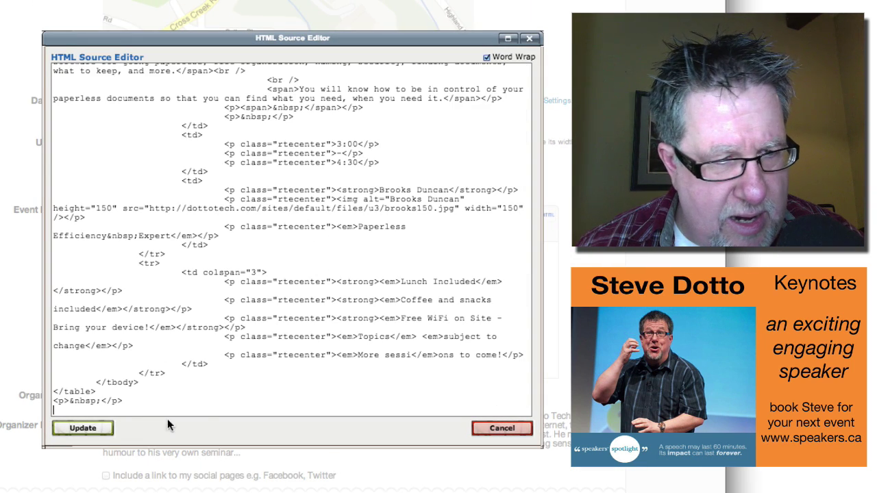
{"action": "left_click", "coordinate": [85, 428]}
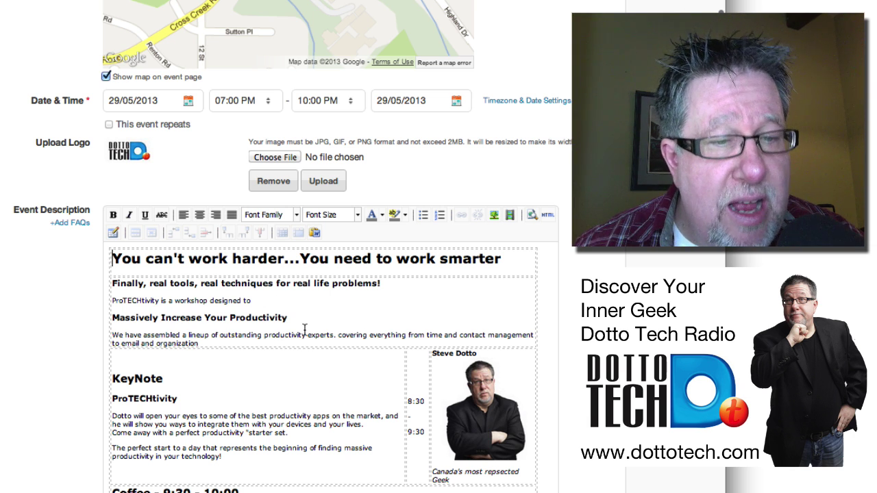
Center the lines from "Finally, real tools…" to "Massively Increase Your Productivity", then review the description.
{"action": "left_click_drag", "start_coordinate": [291, 319], "coordinate": [111, 286]}
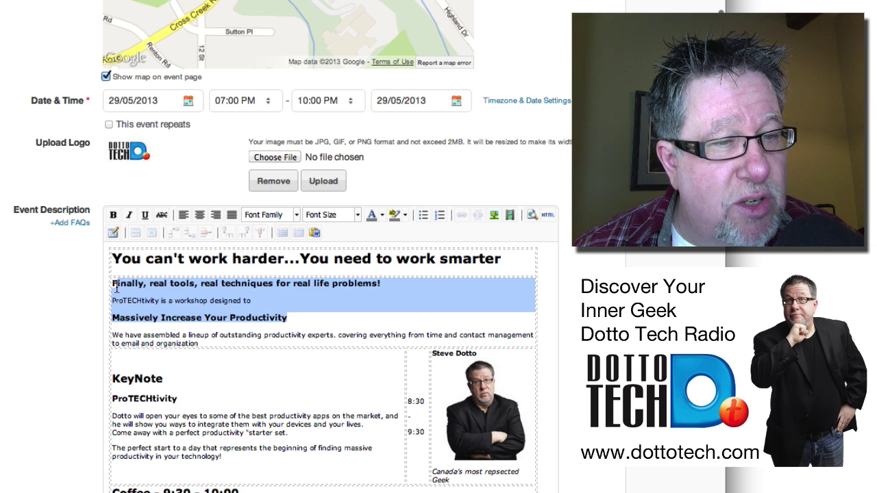
{"action": "left_click", "coordinate": [200, 214]}
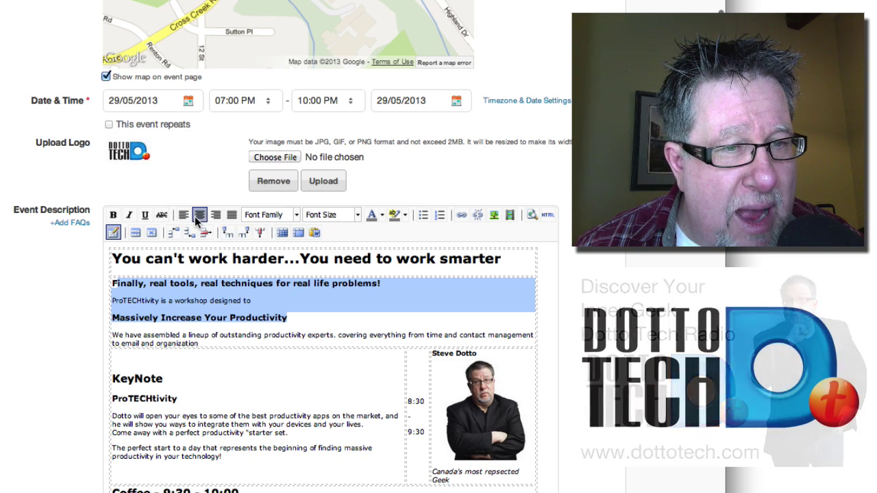
{"action": "left_click", "coordinate": [327, 339]}
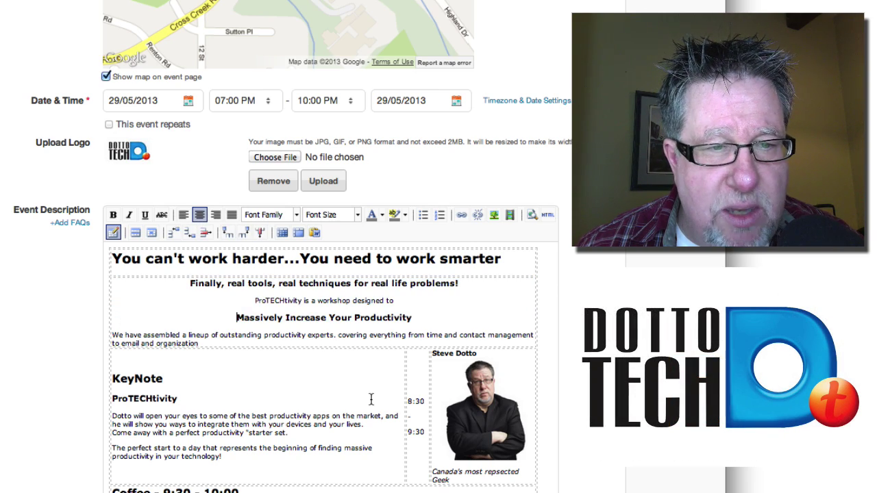
{"action": "scroll", "coordinate": [370, 402], "scroll_direction": "down", "scroll_amount": 2}
{"action": "scroll", "coordinate": [370, 402], "scroll_direction": "down", "scroll_amount": 15}
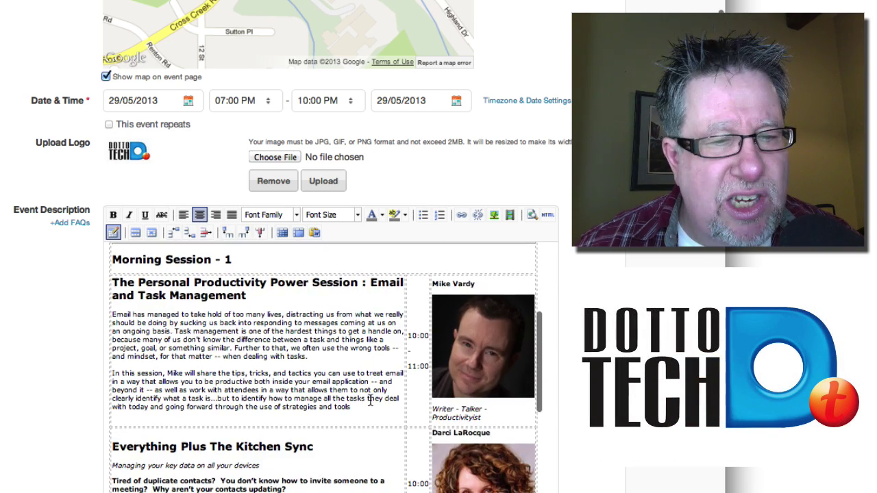
{"action": "scroll", "coordinate": [368, 402], "scroll_direction": "down", "scroll_amount": 10}
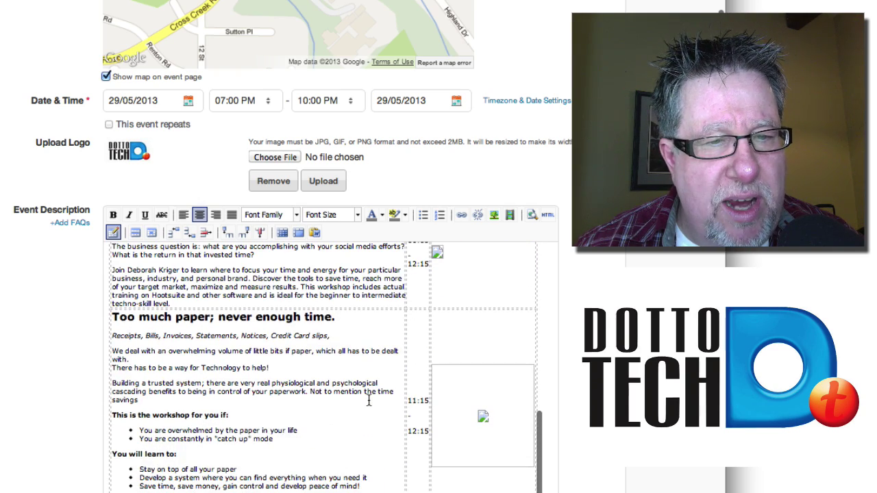
{"action": "scroll", "coordinate": [368, 402], "scroll_direction": "up", "scroll_amount": 5}
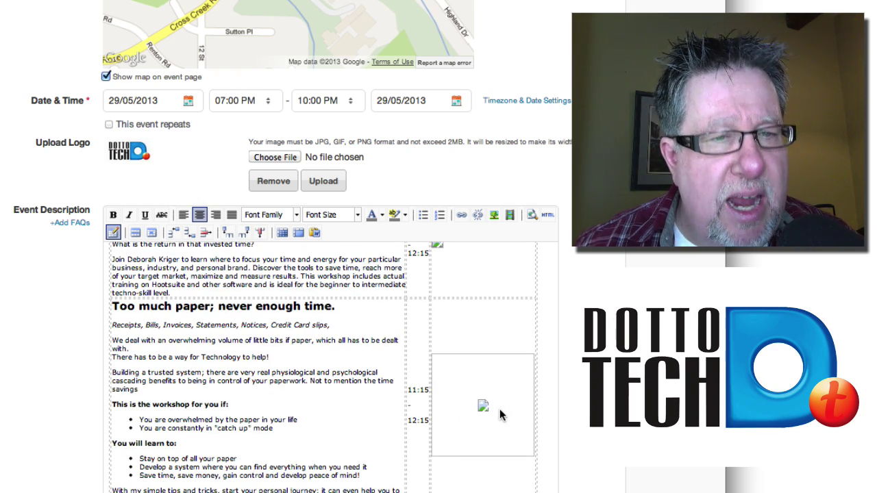
{"action": "scroll", "coordinate": [500, 408], "scroll_direction": "down", "scroll_amount": 5}
{"action": "scroll", "coordinate": [499, 408], "scroll_direction": "down", "scroll_amount": 10}
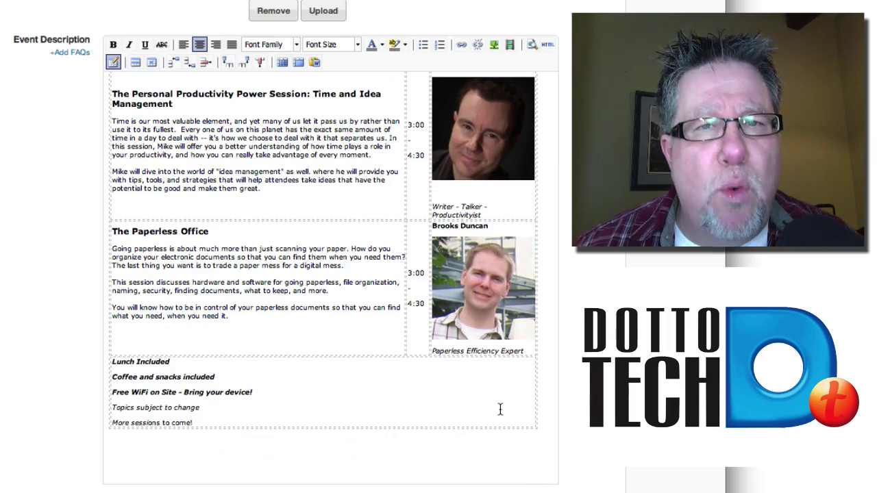
{"action": "scroll", "coordinate": [500, 409], "scroll_direction": "up", "scroll_amount": 5}
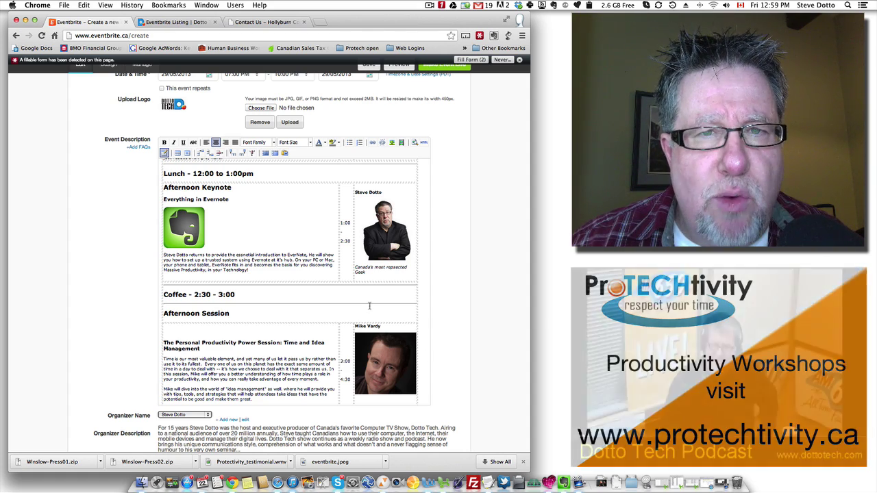
{"action": "scroll", "coordinate": [384, 269], "scroll_direction": "up", "scroll_amount": 1}
{"action": "scroll", "coordinate": [383, 269], "scroll_direction": "up", "scroll_amount": 1}
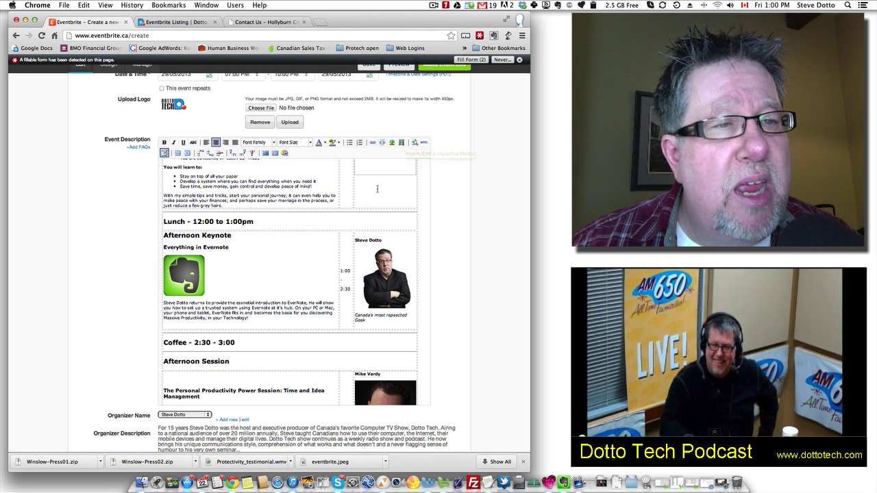
{"action": "scroll", "coordinate": [350, 217], "scroll_direction": "down", "scroll_amount": 10}
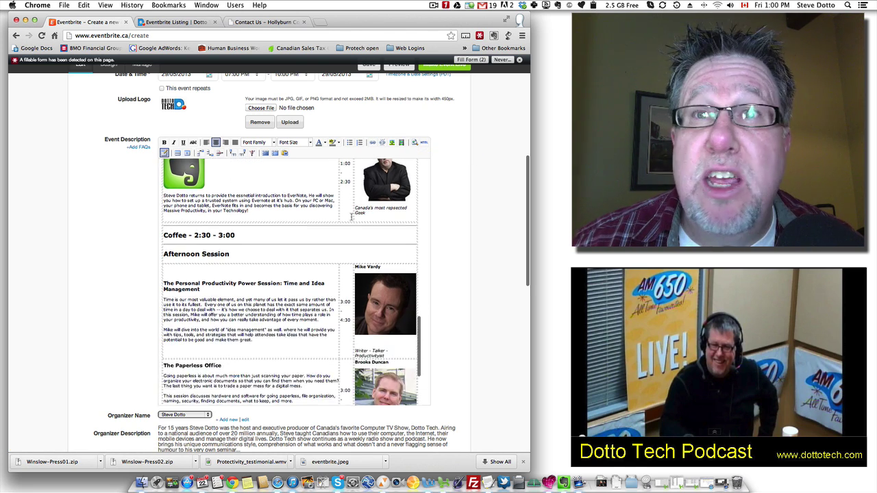
{"action": "scroll", "coordinate": [353, 215], "scroll_direction": "down", "scroll_amount": 3}
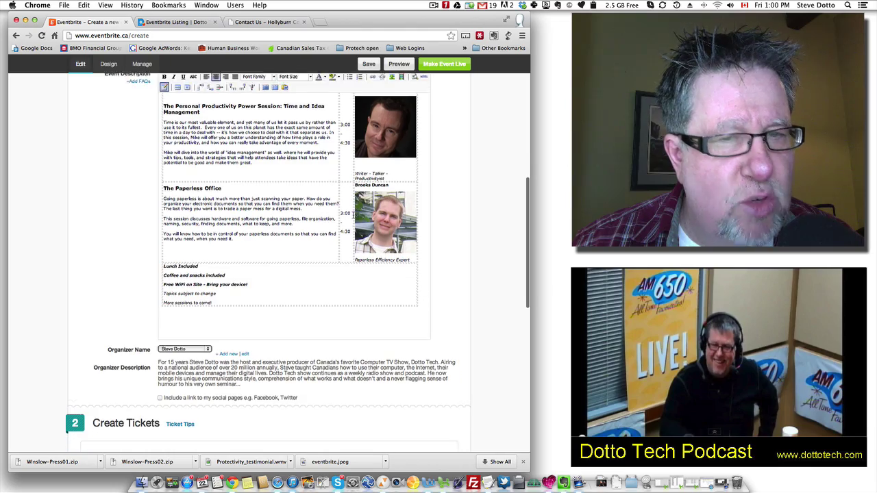
{"action": "scroll", "coordinate": [318, 337], "scroll_direction": "down", "scroll_amount": 3}
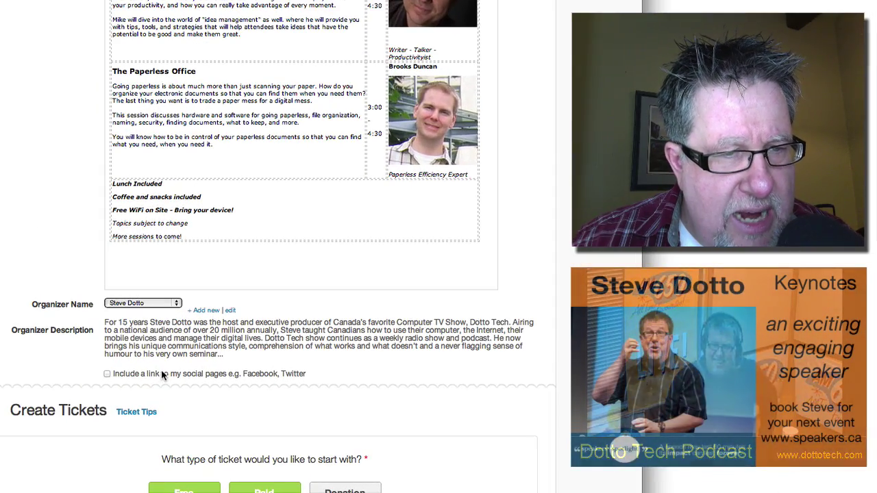
{"action": "scroll", "coordinate": [195, 338], "scroll_direction": "down", "scroll_amount": 2}
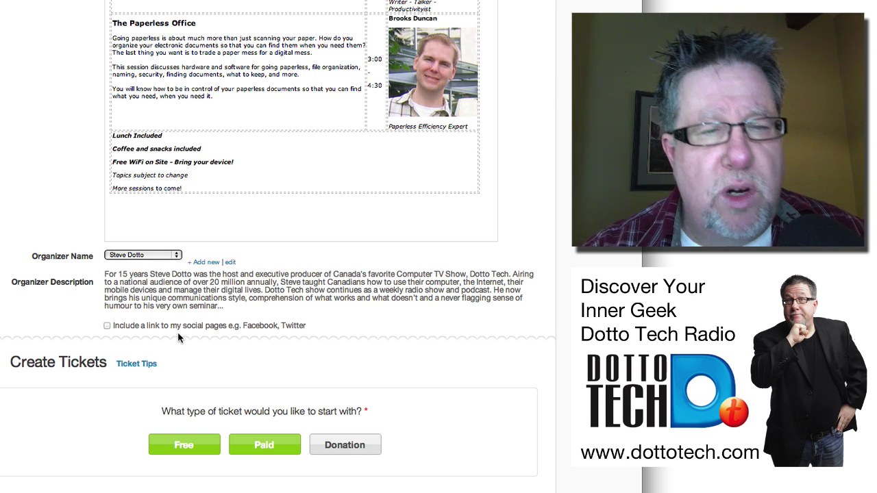
{"action": "scroll", "coordinate": [177, 331], "scroll_direction": "down", "scroll_amount": 3}
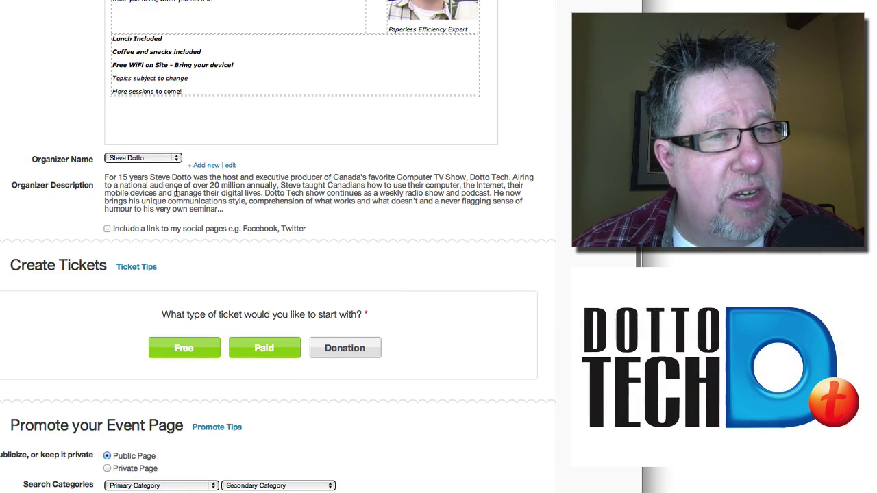
{"action": "scroll", "coordinate": [208, 185], "scroll_direction": "down", "scroll_amount": 2}
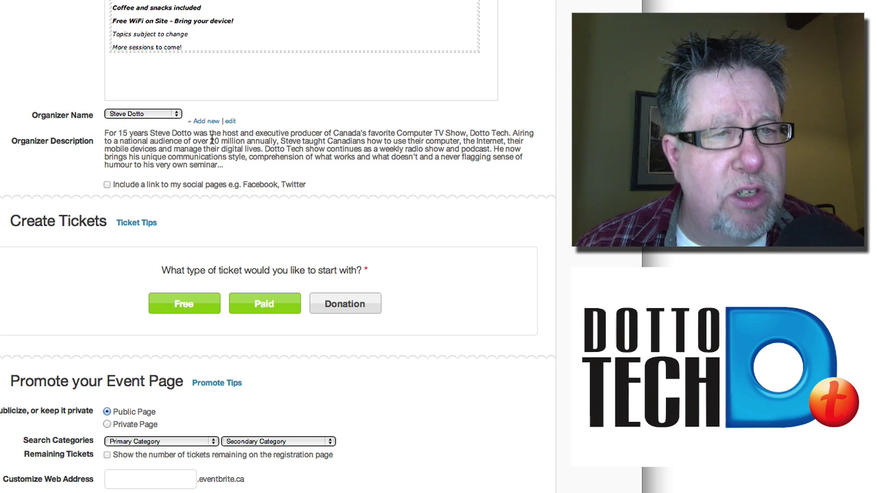
Enable "Include a link to my social pages" so the Facebook and Twitter fields show the prefilled usernames.
{"action": "left_click", "coordinate": [106, 185]}
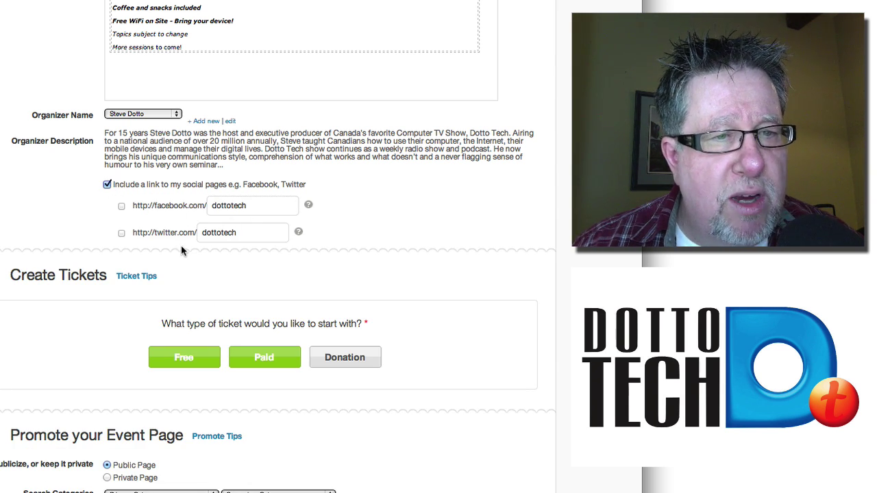
{"action": "scroll", "coordinate": [254, 304], "scroll_direction": "down", "scroll_amount": 1}
{"action": "scroll", "coordinate": [254, 305], "scroll_direction": "down", "scroll_amount": 3}
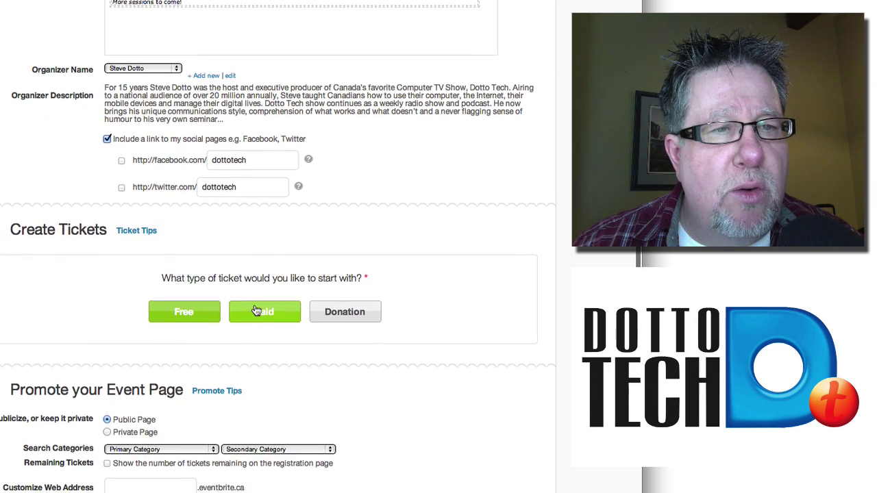